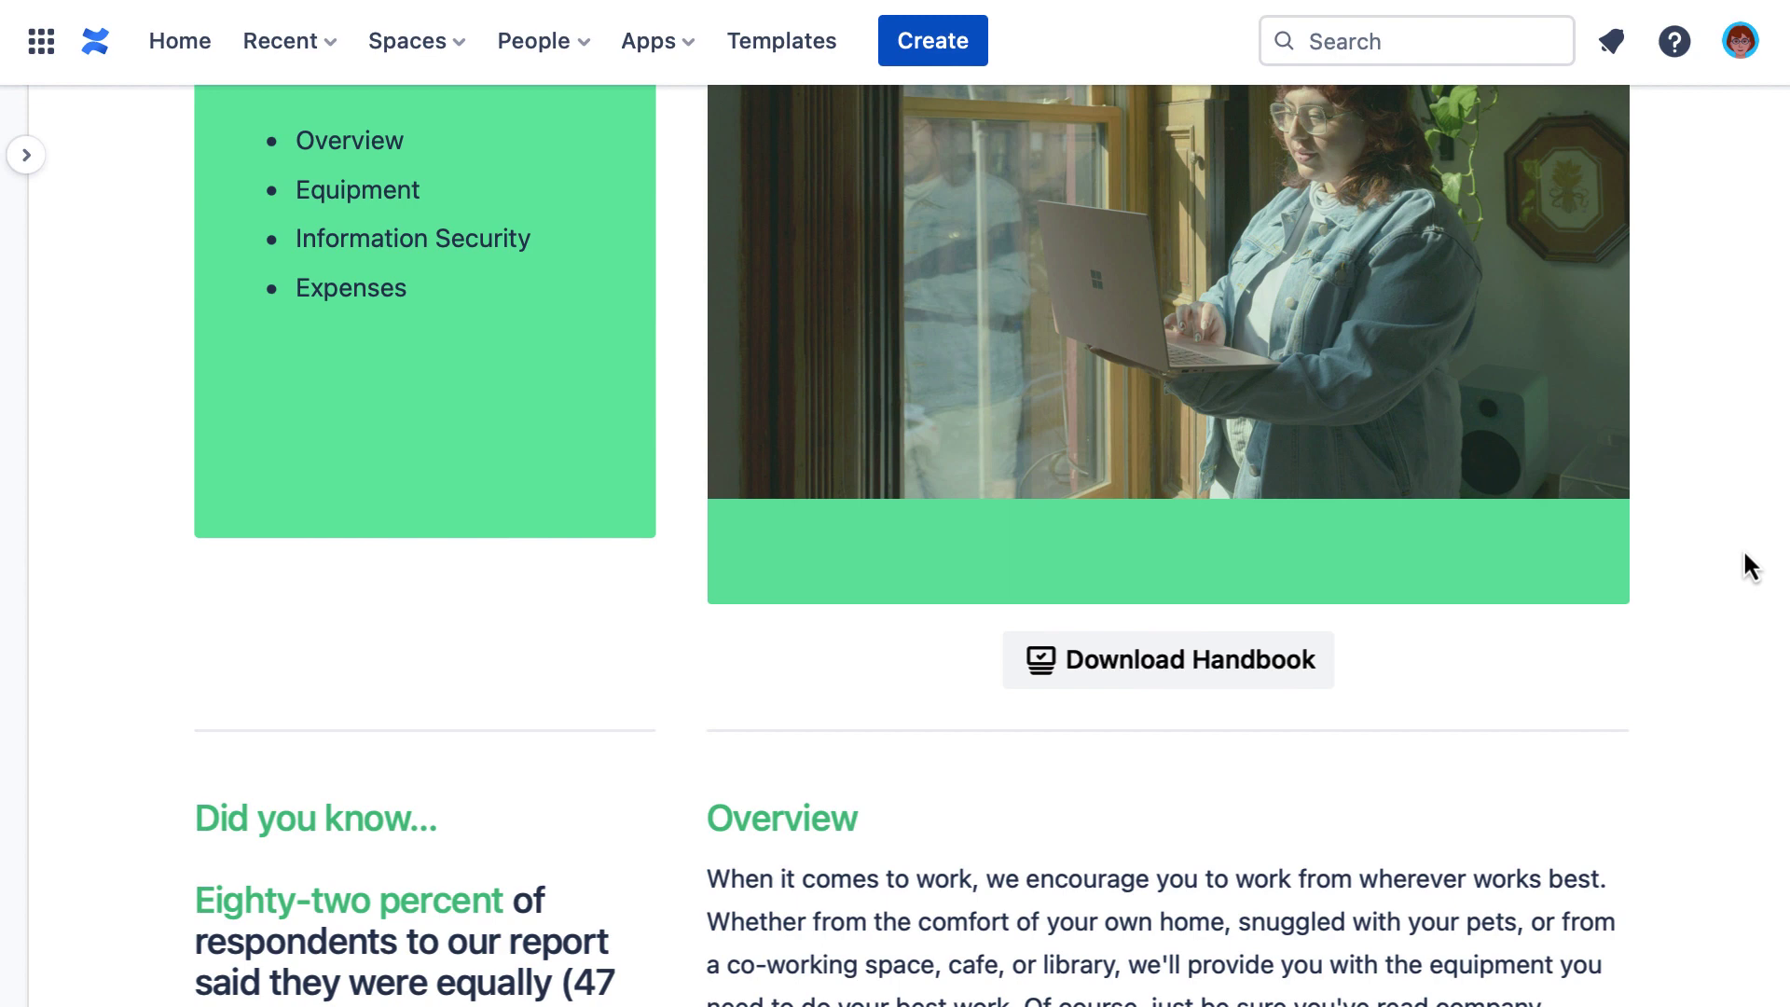
scroll(1744, 555, "down", 3)
scroll(1743, 552, "down", 3)
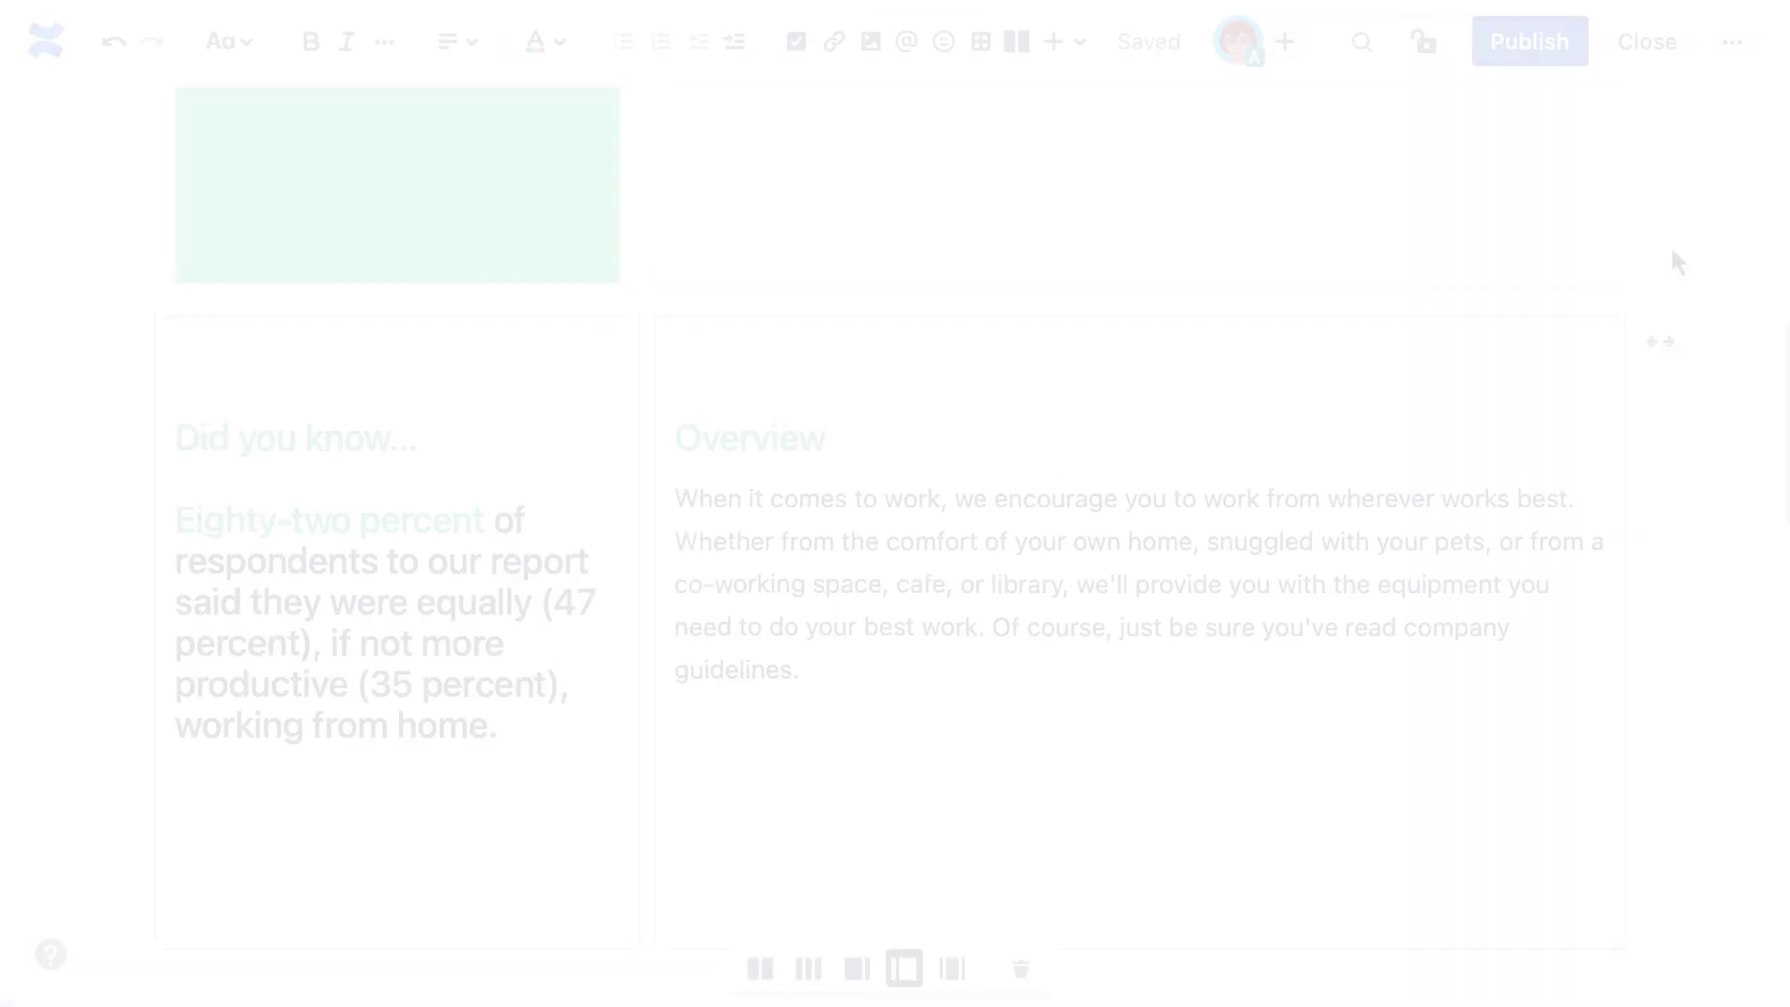
scroll(1670, 245, "down", 2)
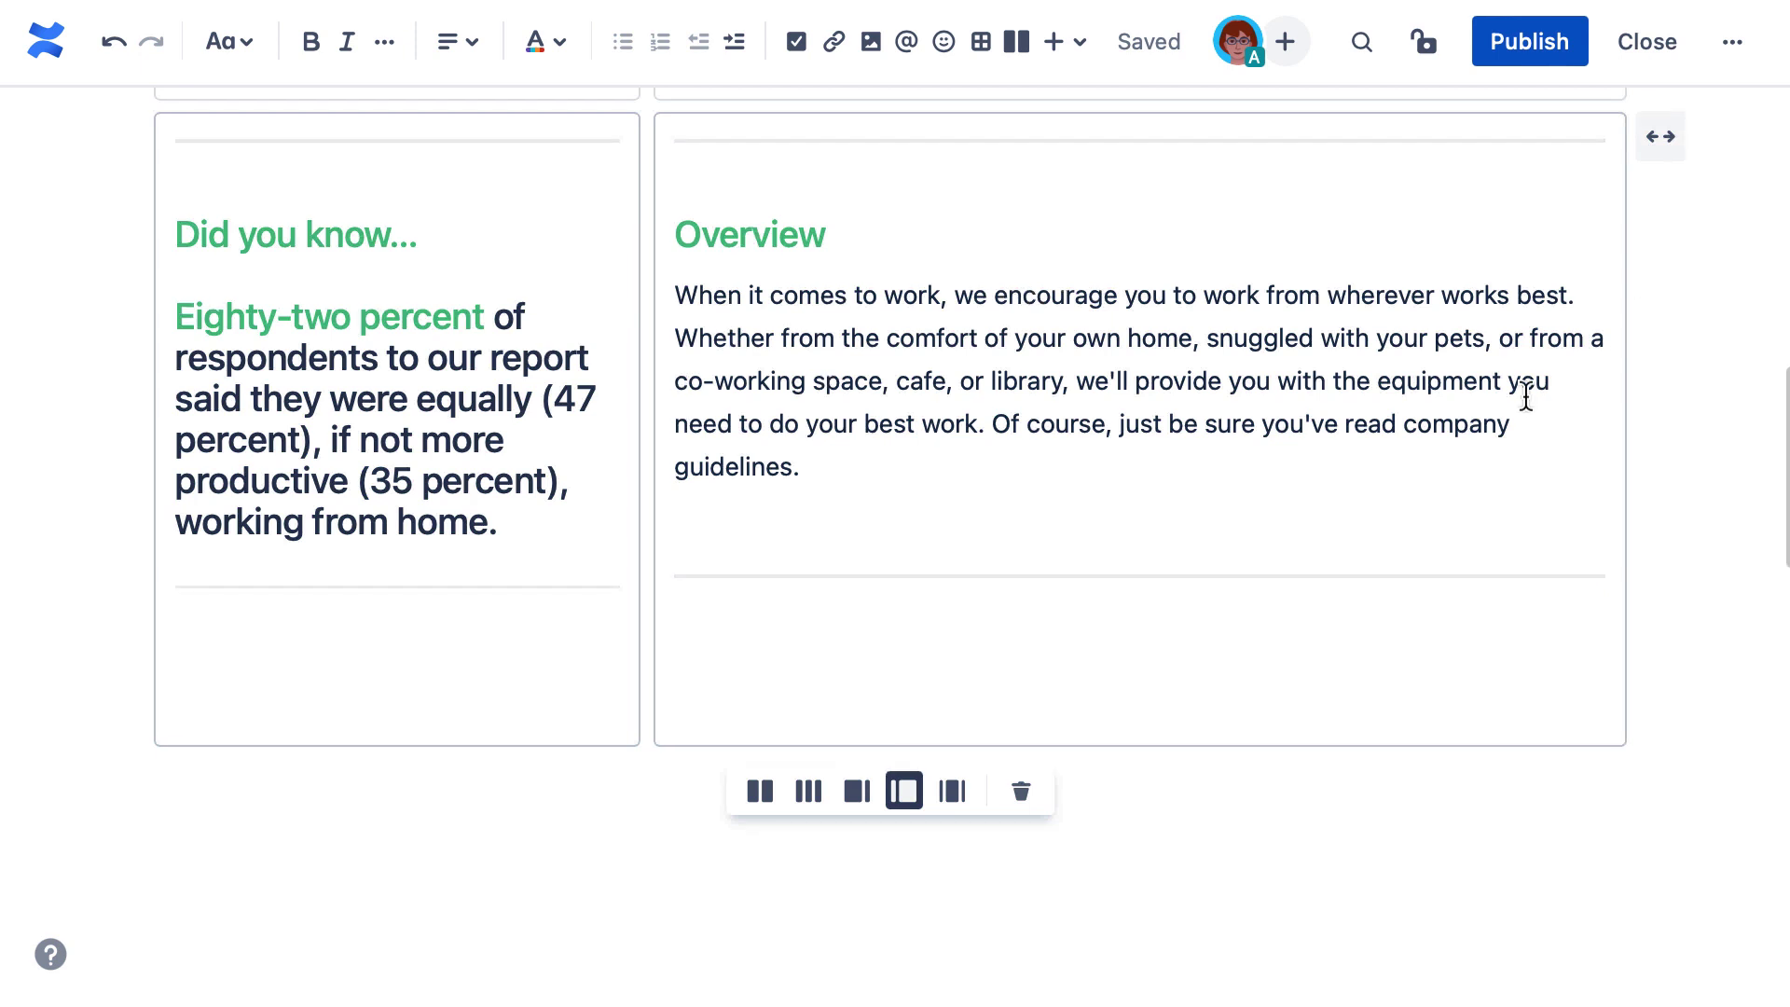
Insert a footnote reading 'Adaptavist Digital Etiquette Report' after the 'working from home.' statistic
left_click(547, 536)
type("/")
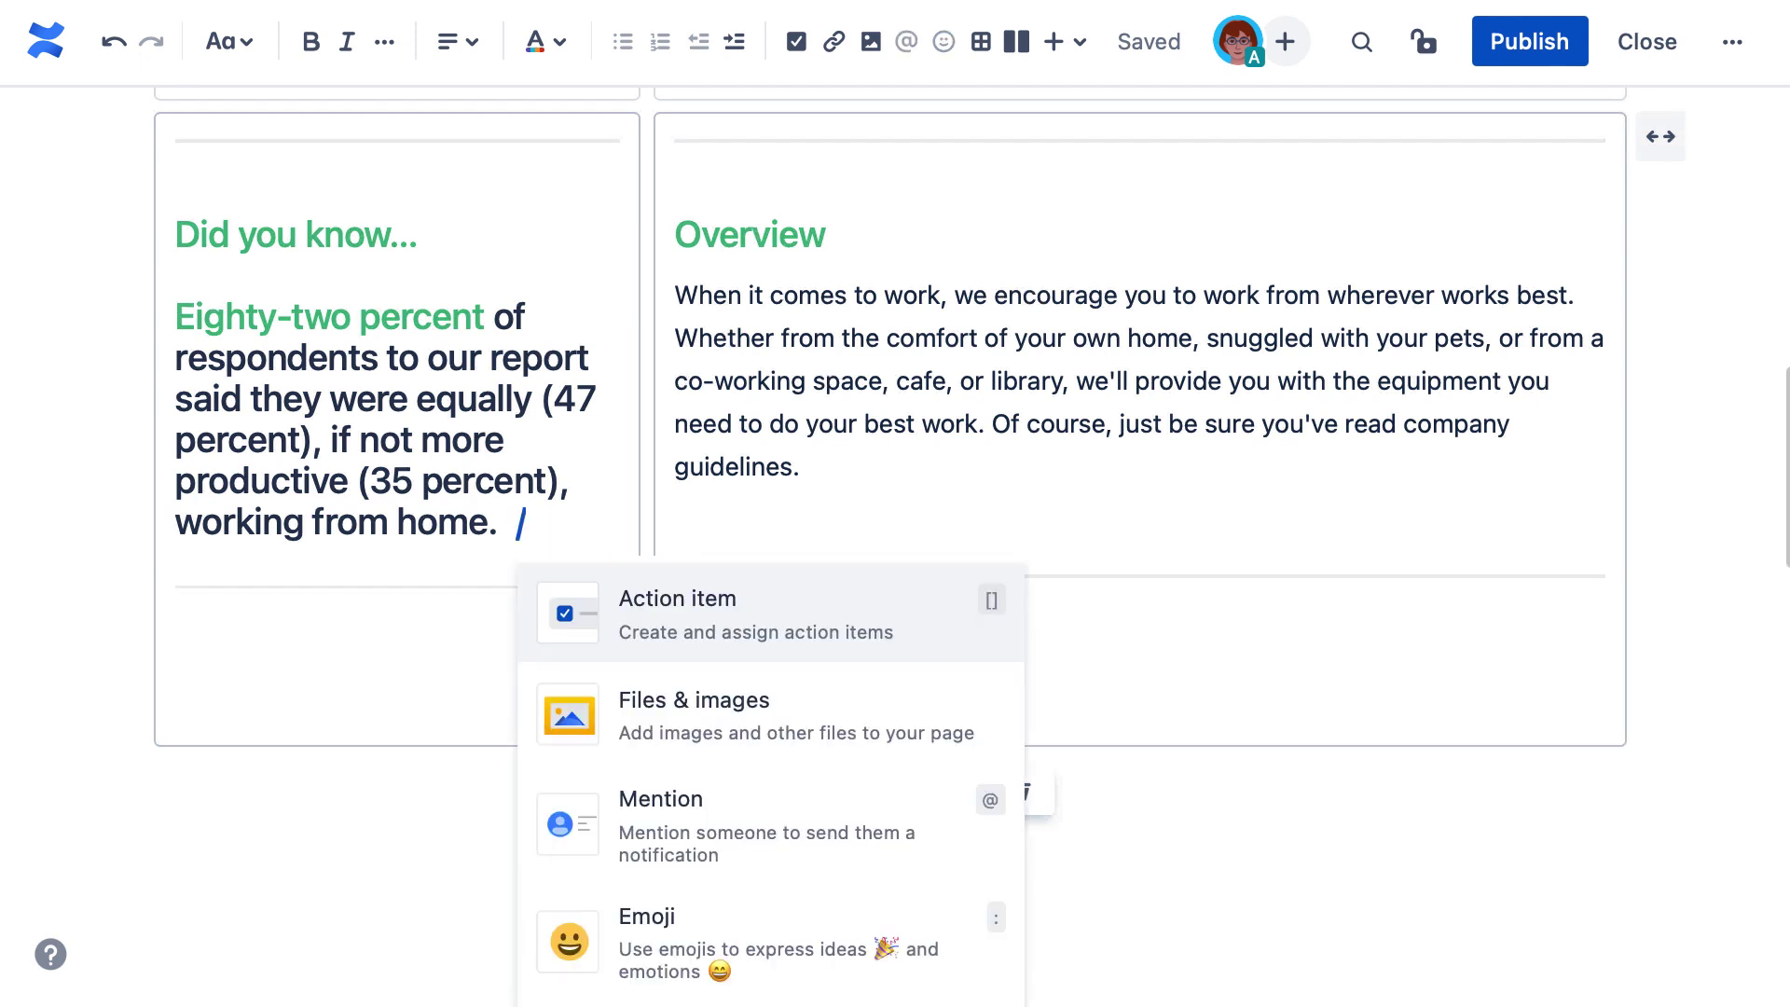
type("footnote")
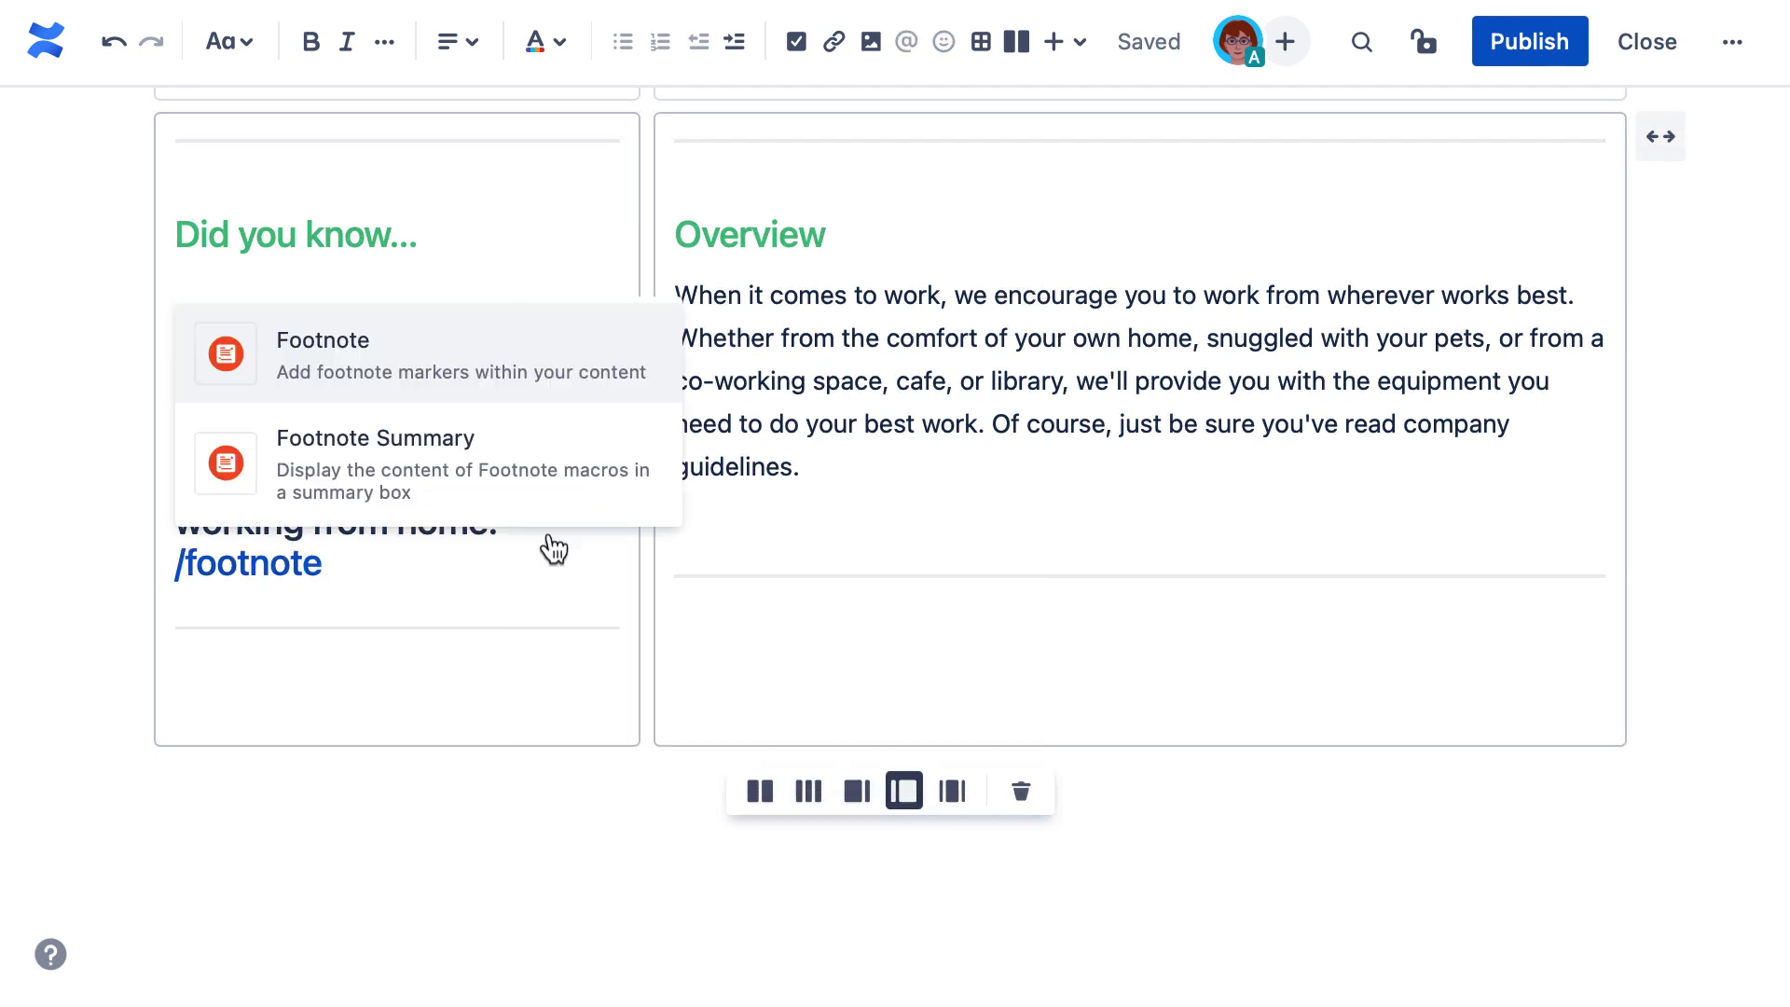
left_click(620, 385)
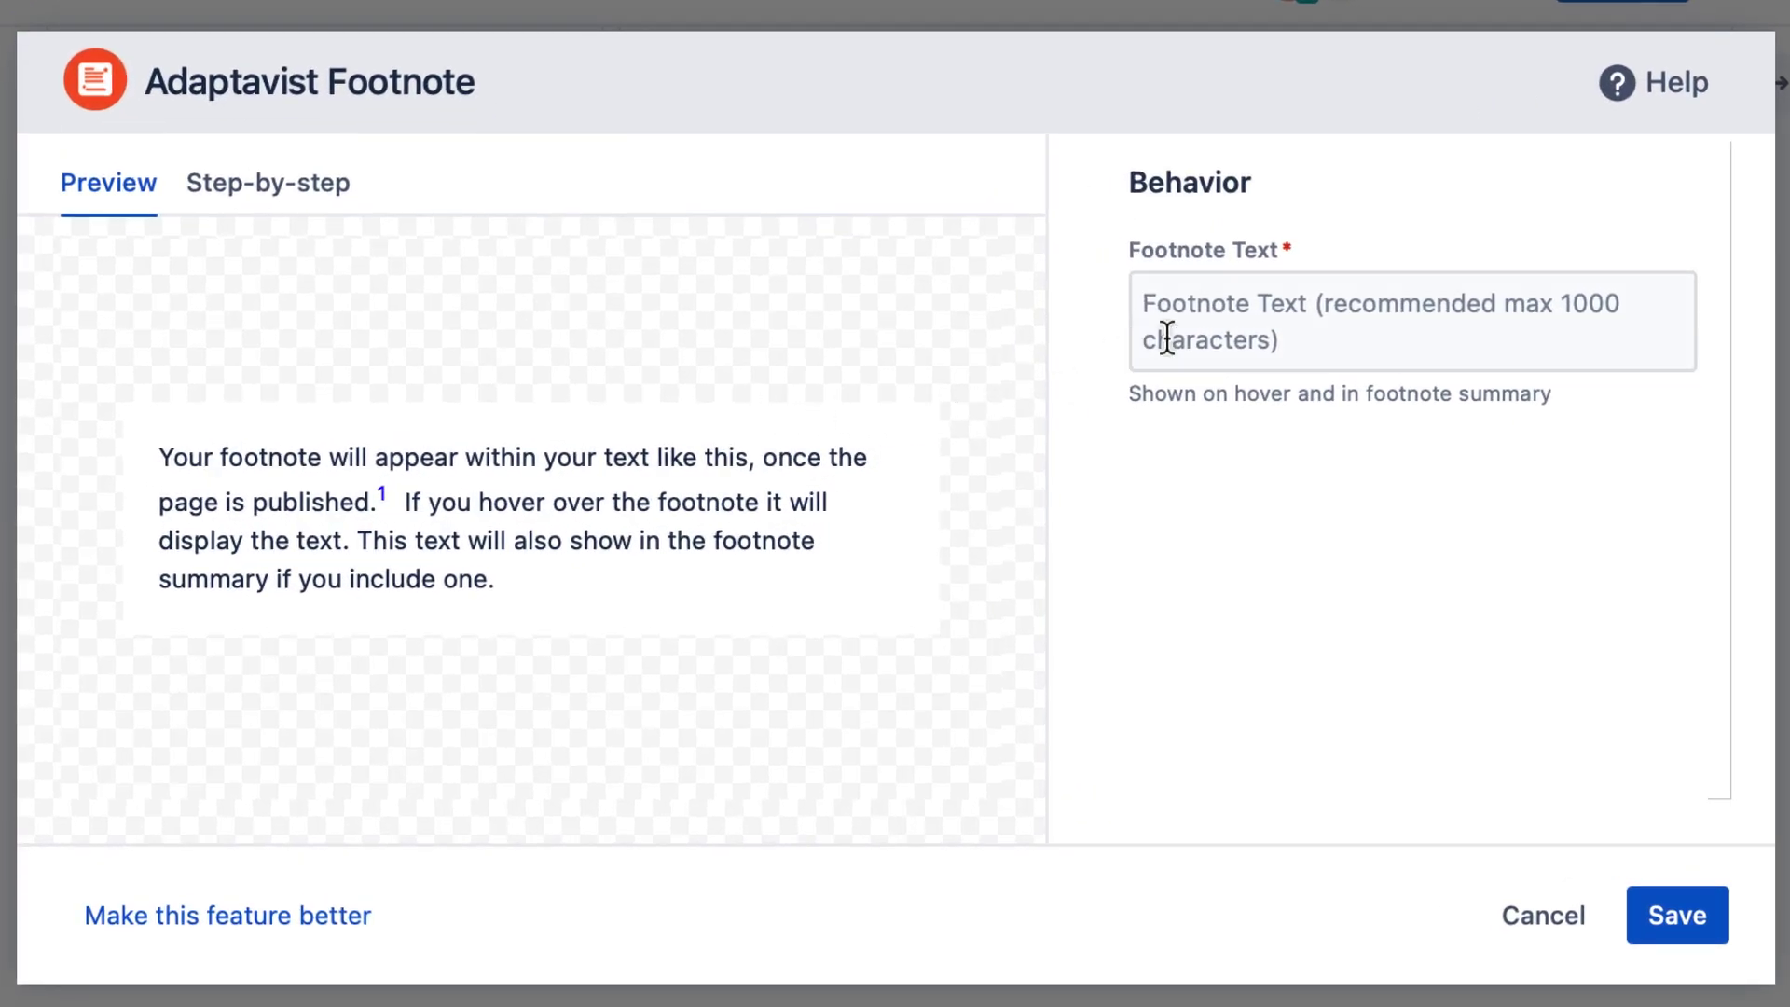
left_click(1218, 316)
type("Adaptavist Digital Etiquette Report")
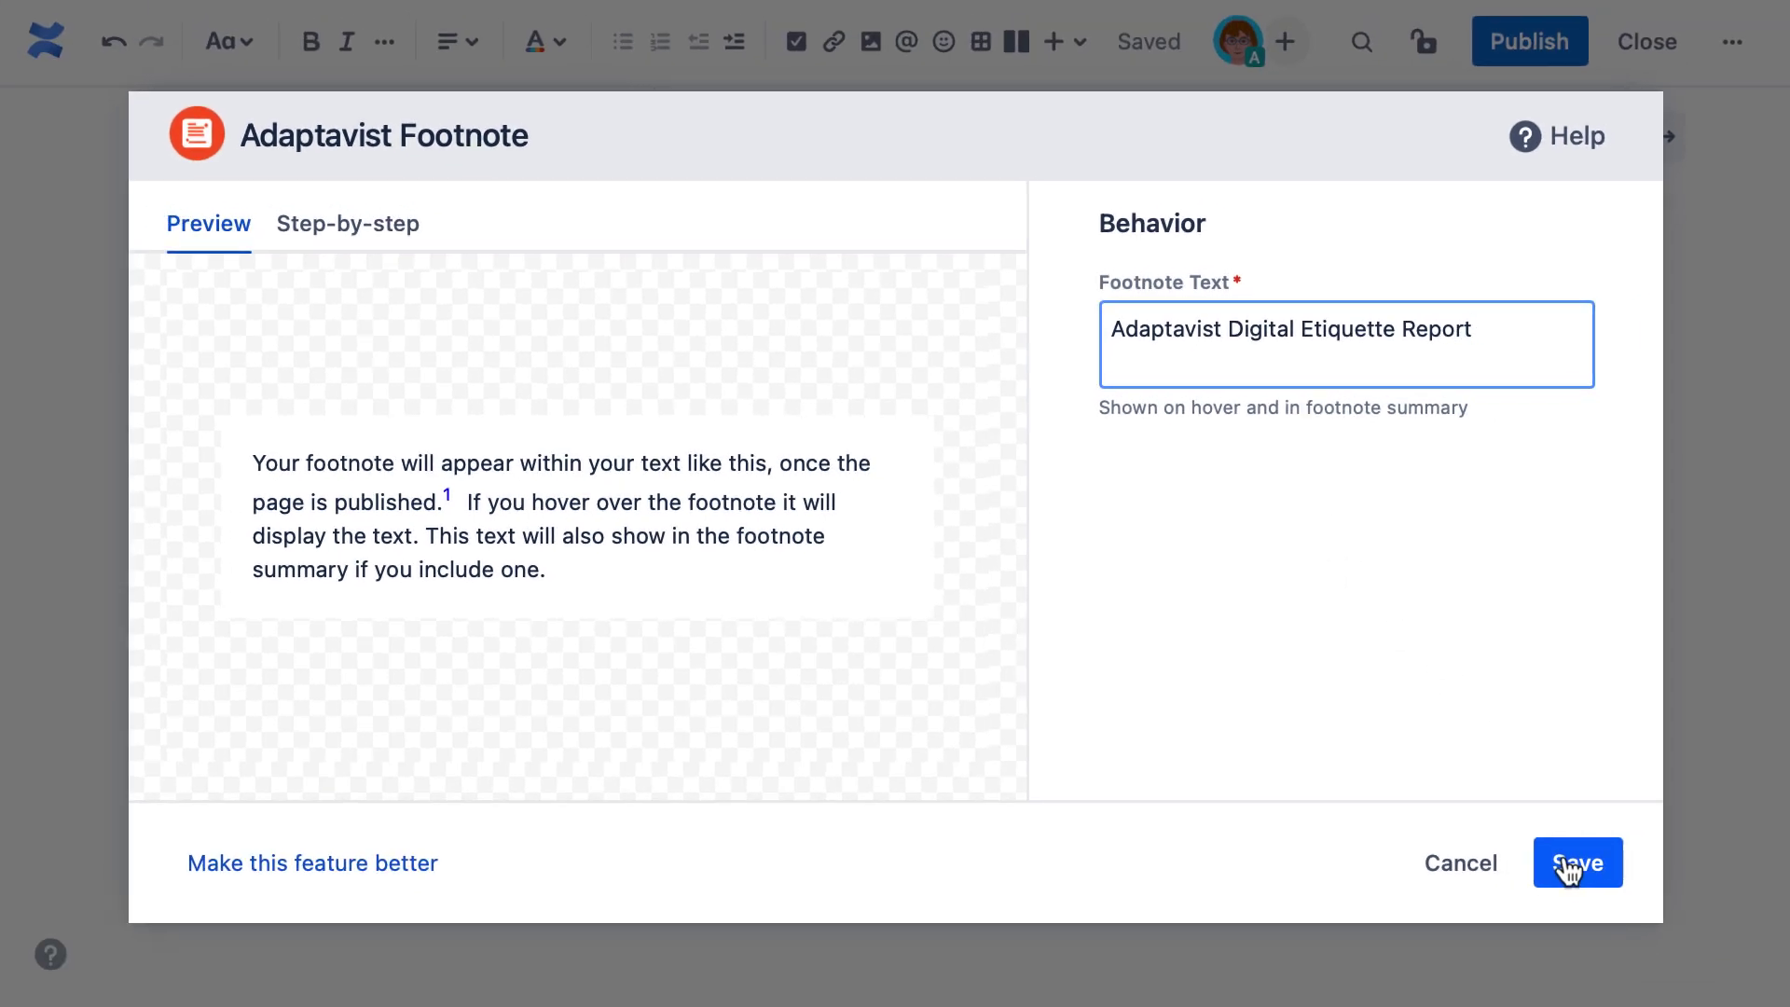
left_click(1567, 865)
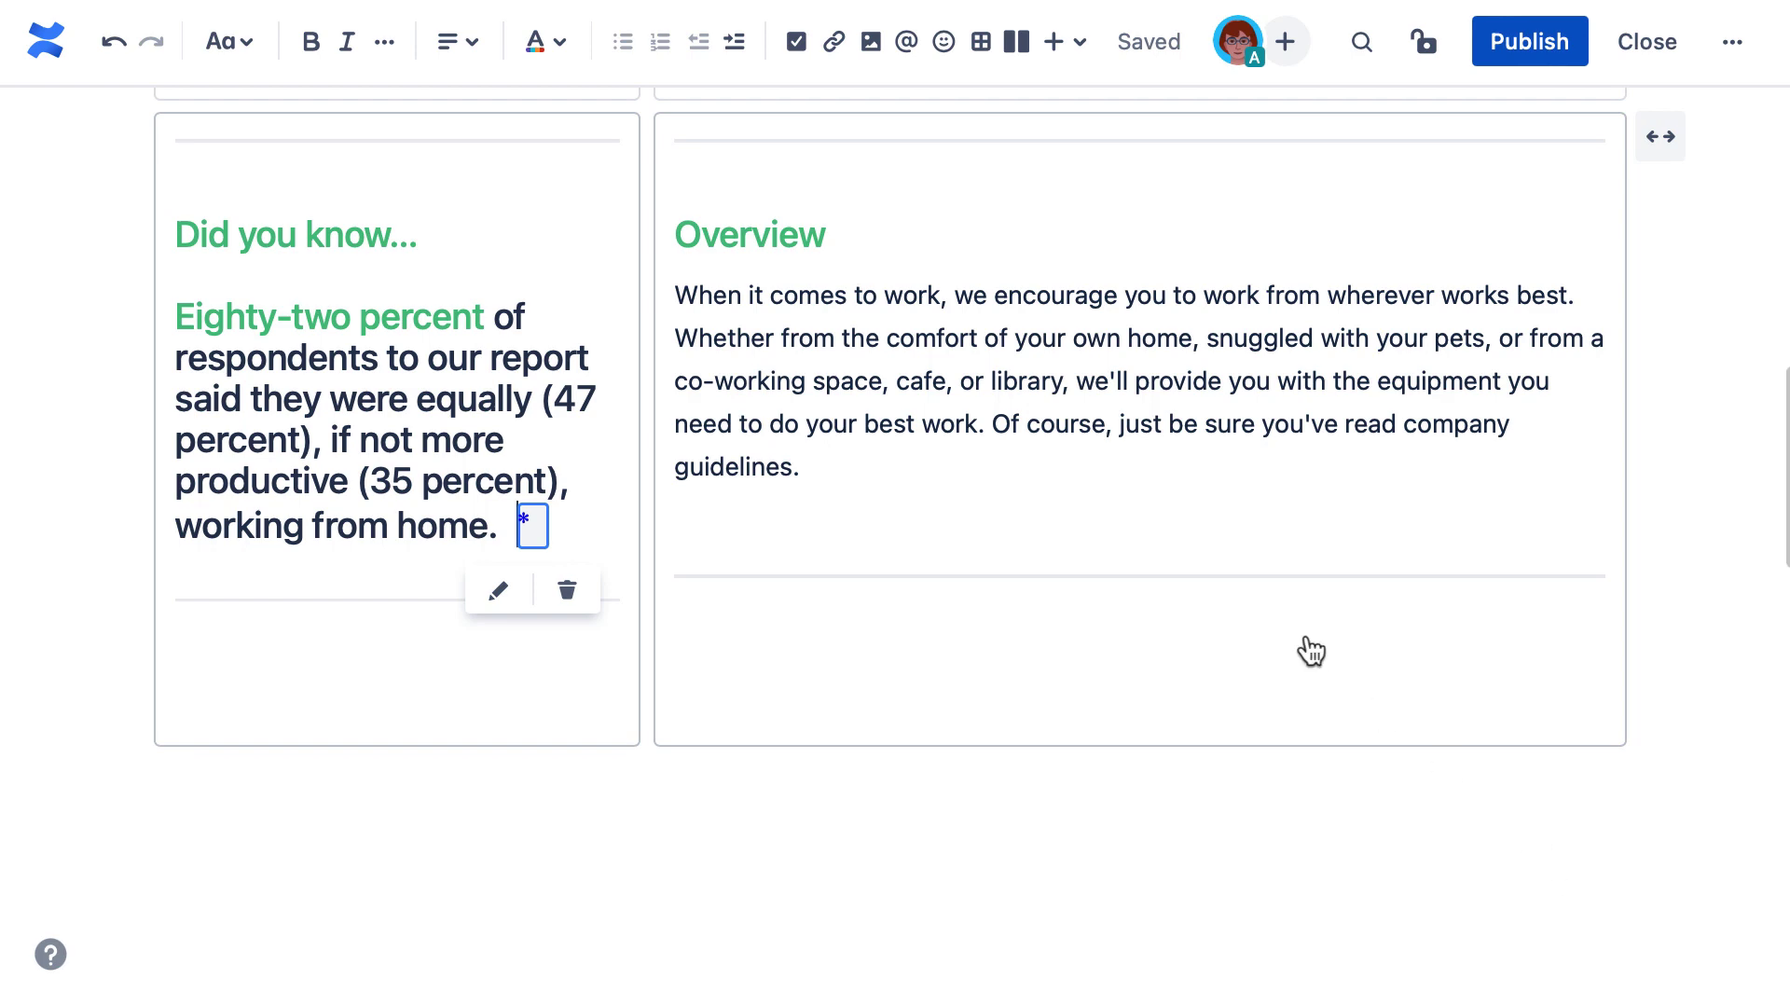
Add a footnote marker after 'guidelines.' in the Overview paragraph, then move to the empty line below
left_click(1120, 471)
type("/foo")
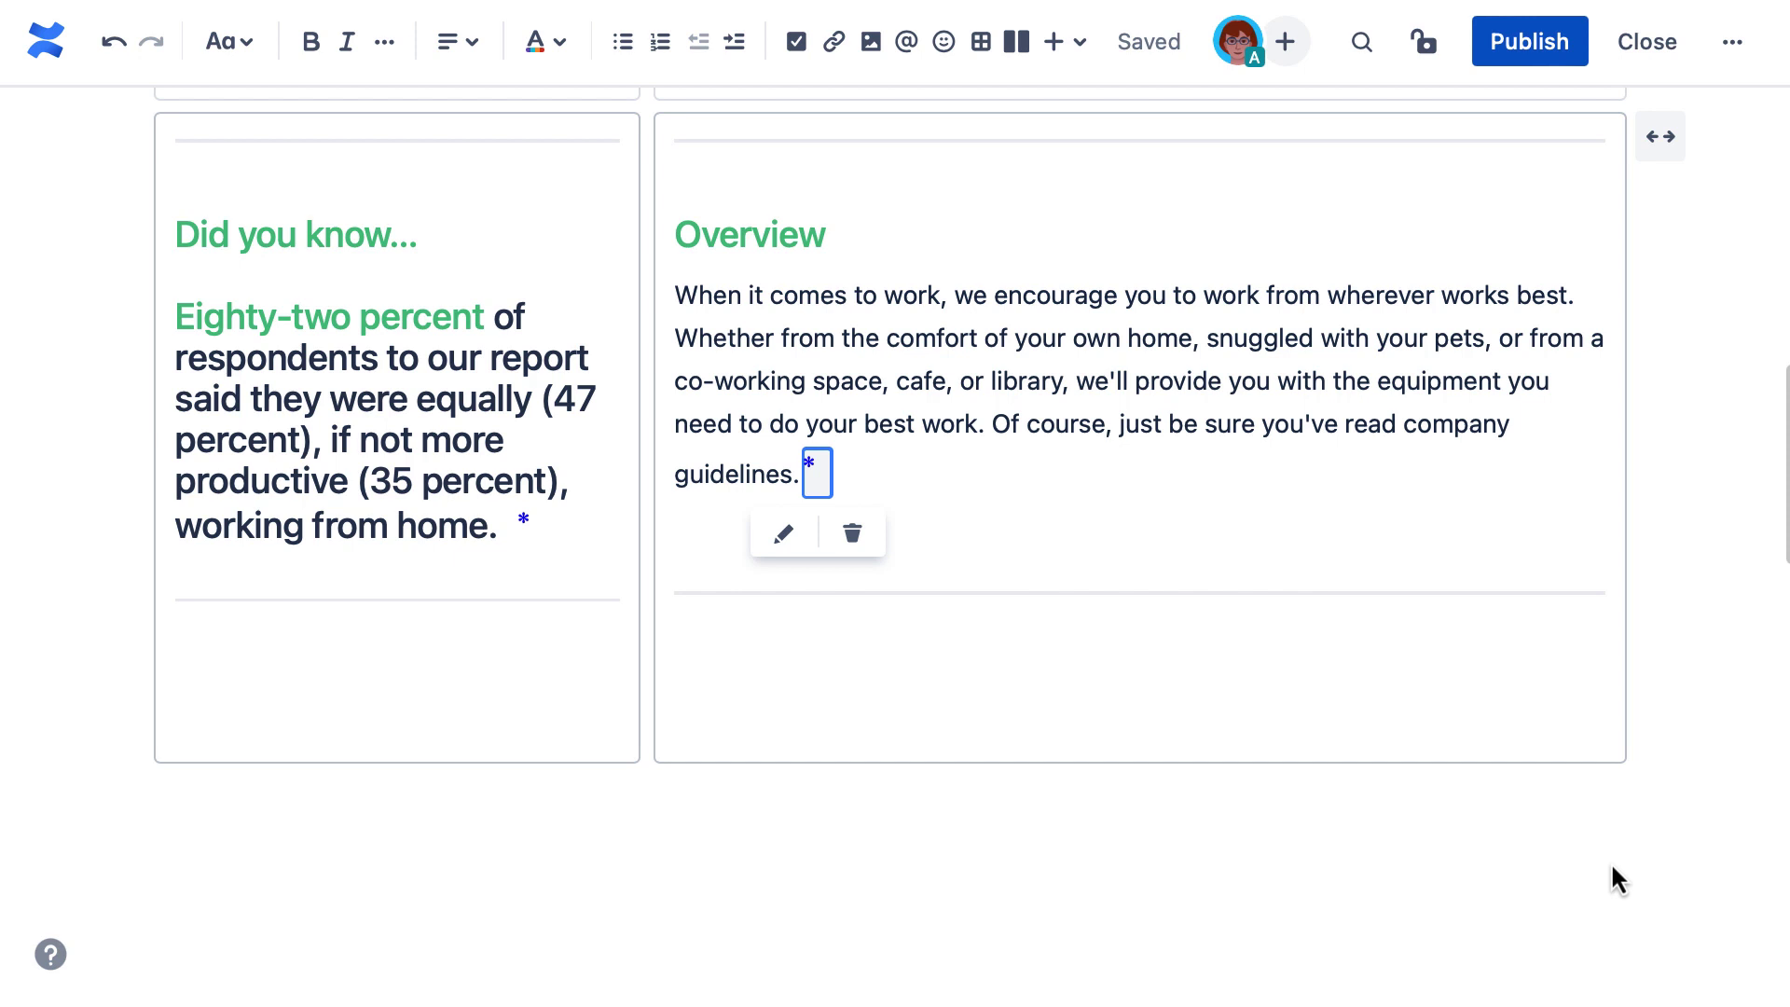
left_click(916, 656)
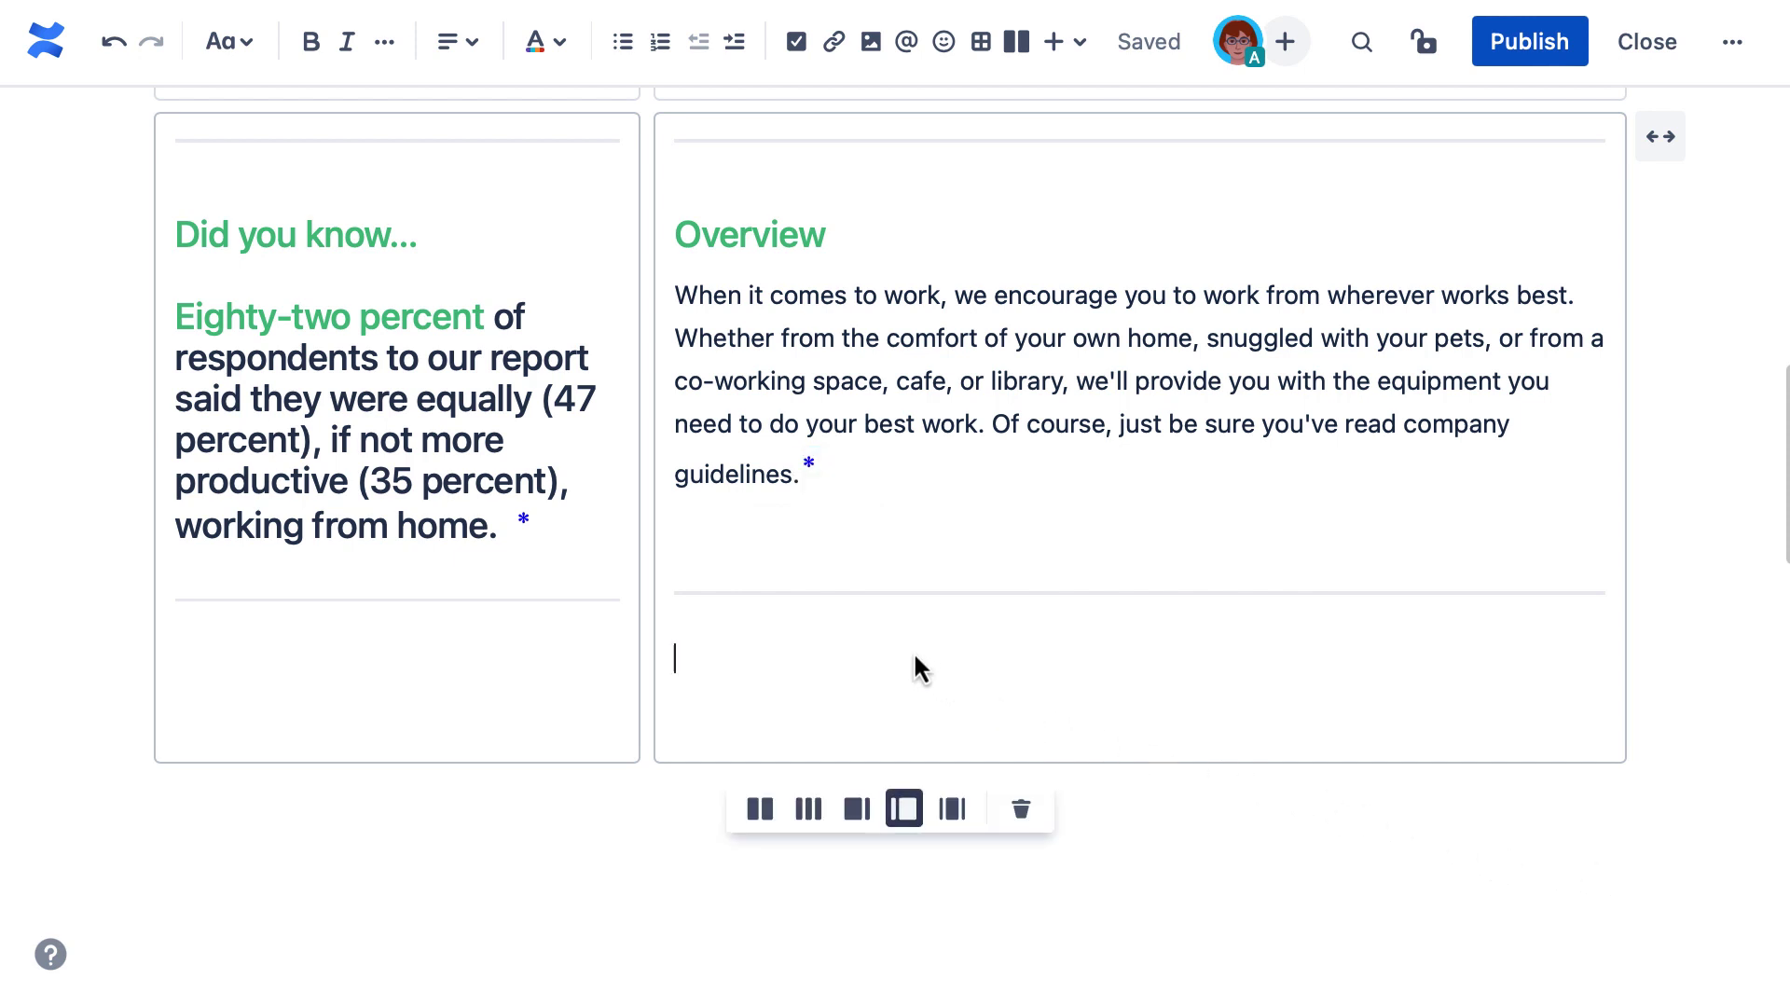
type("/")
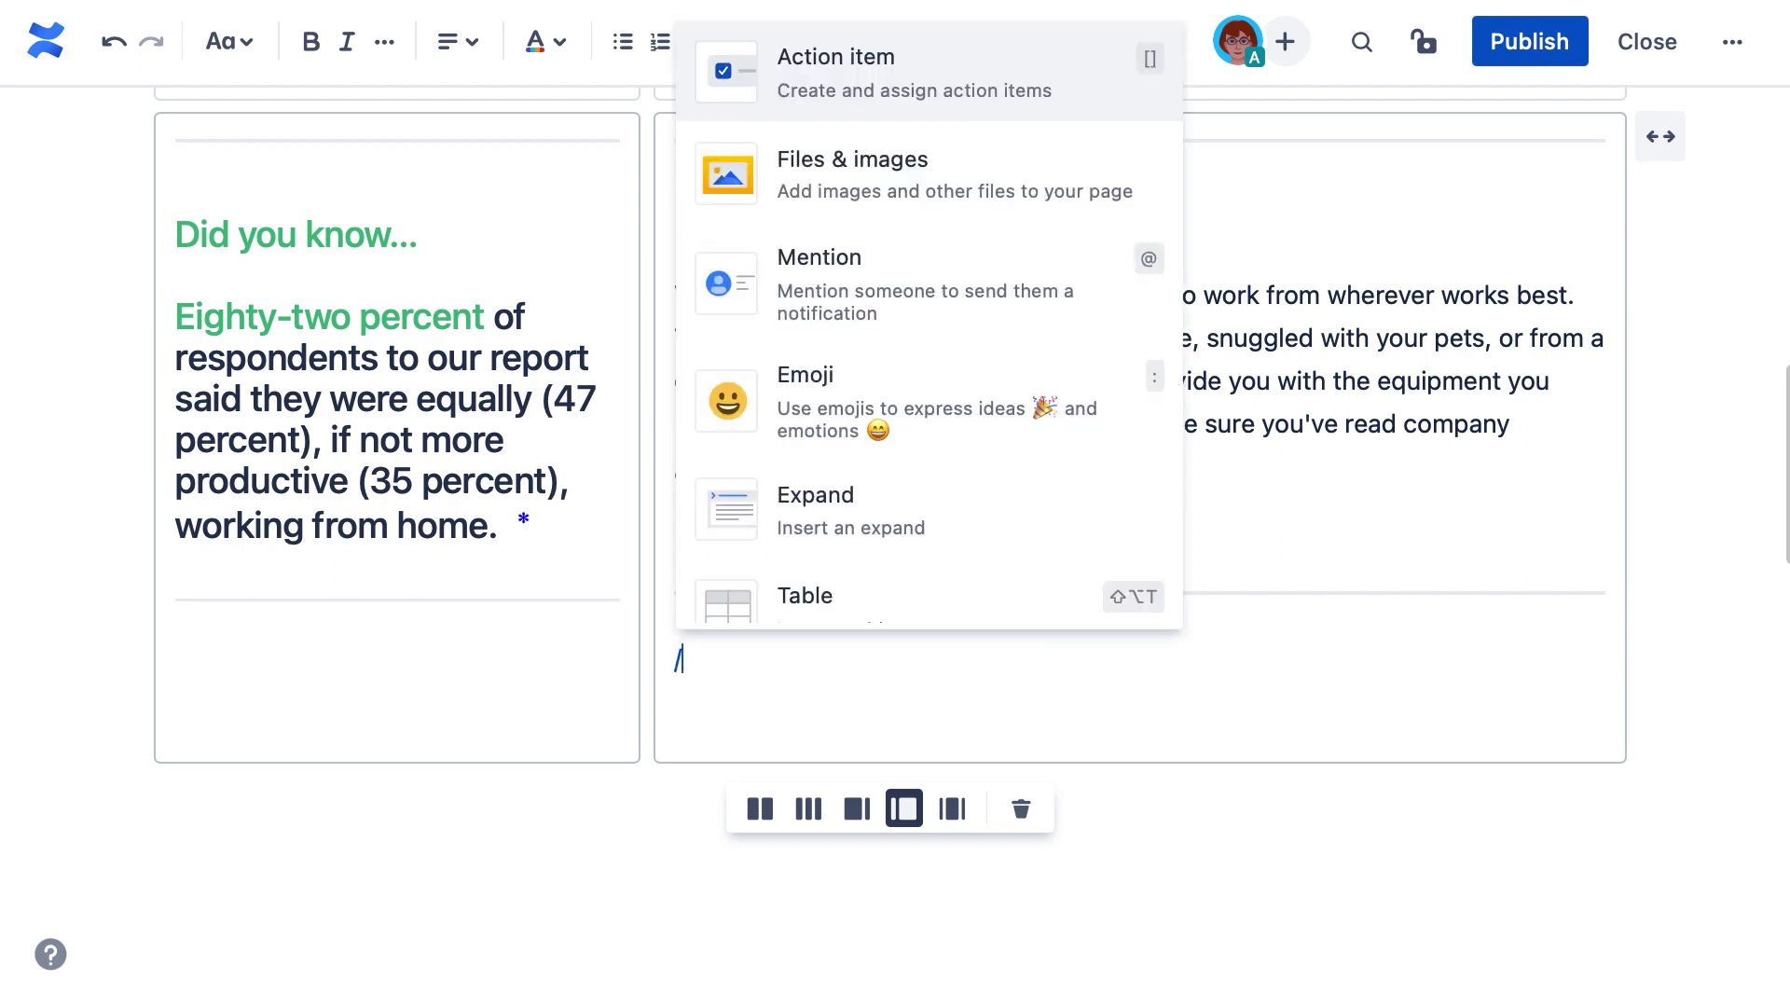
type("footnote")
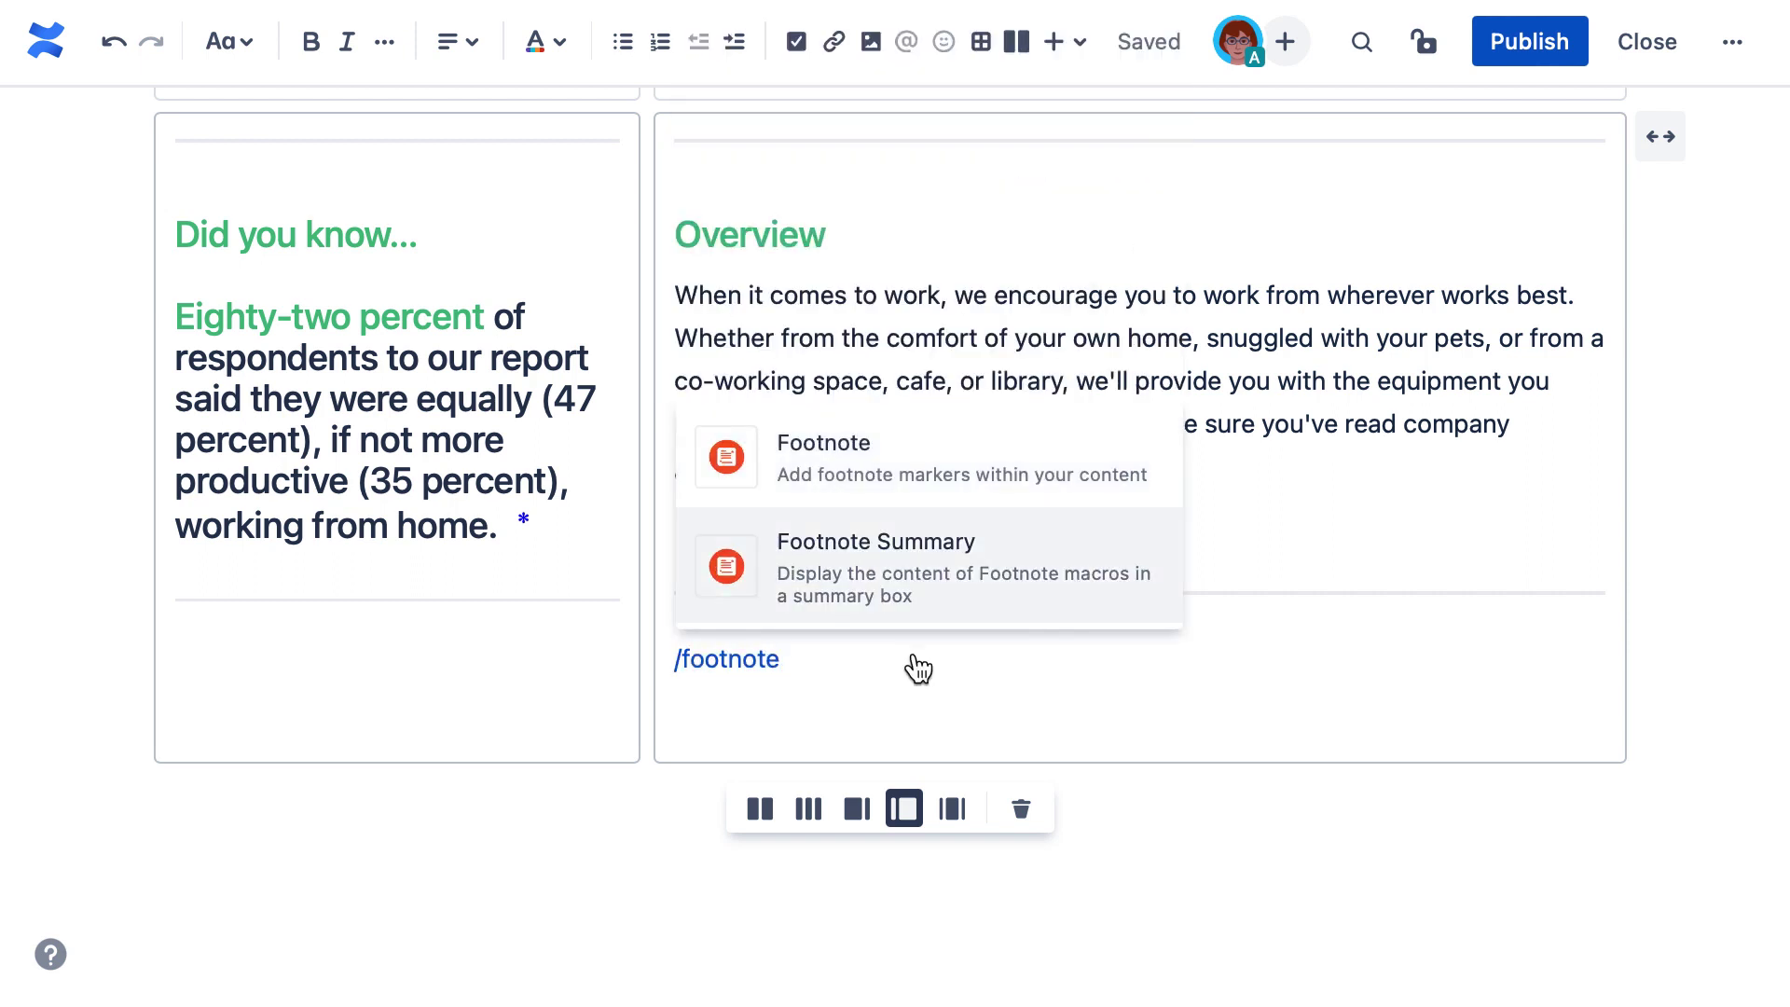
Choose Footnote Summary from the slash menu in the empty paragraph below Overview
left_click(983, 599)
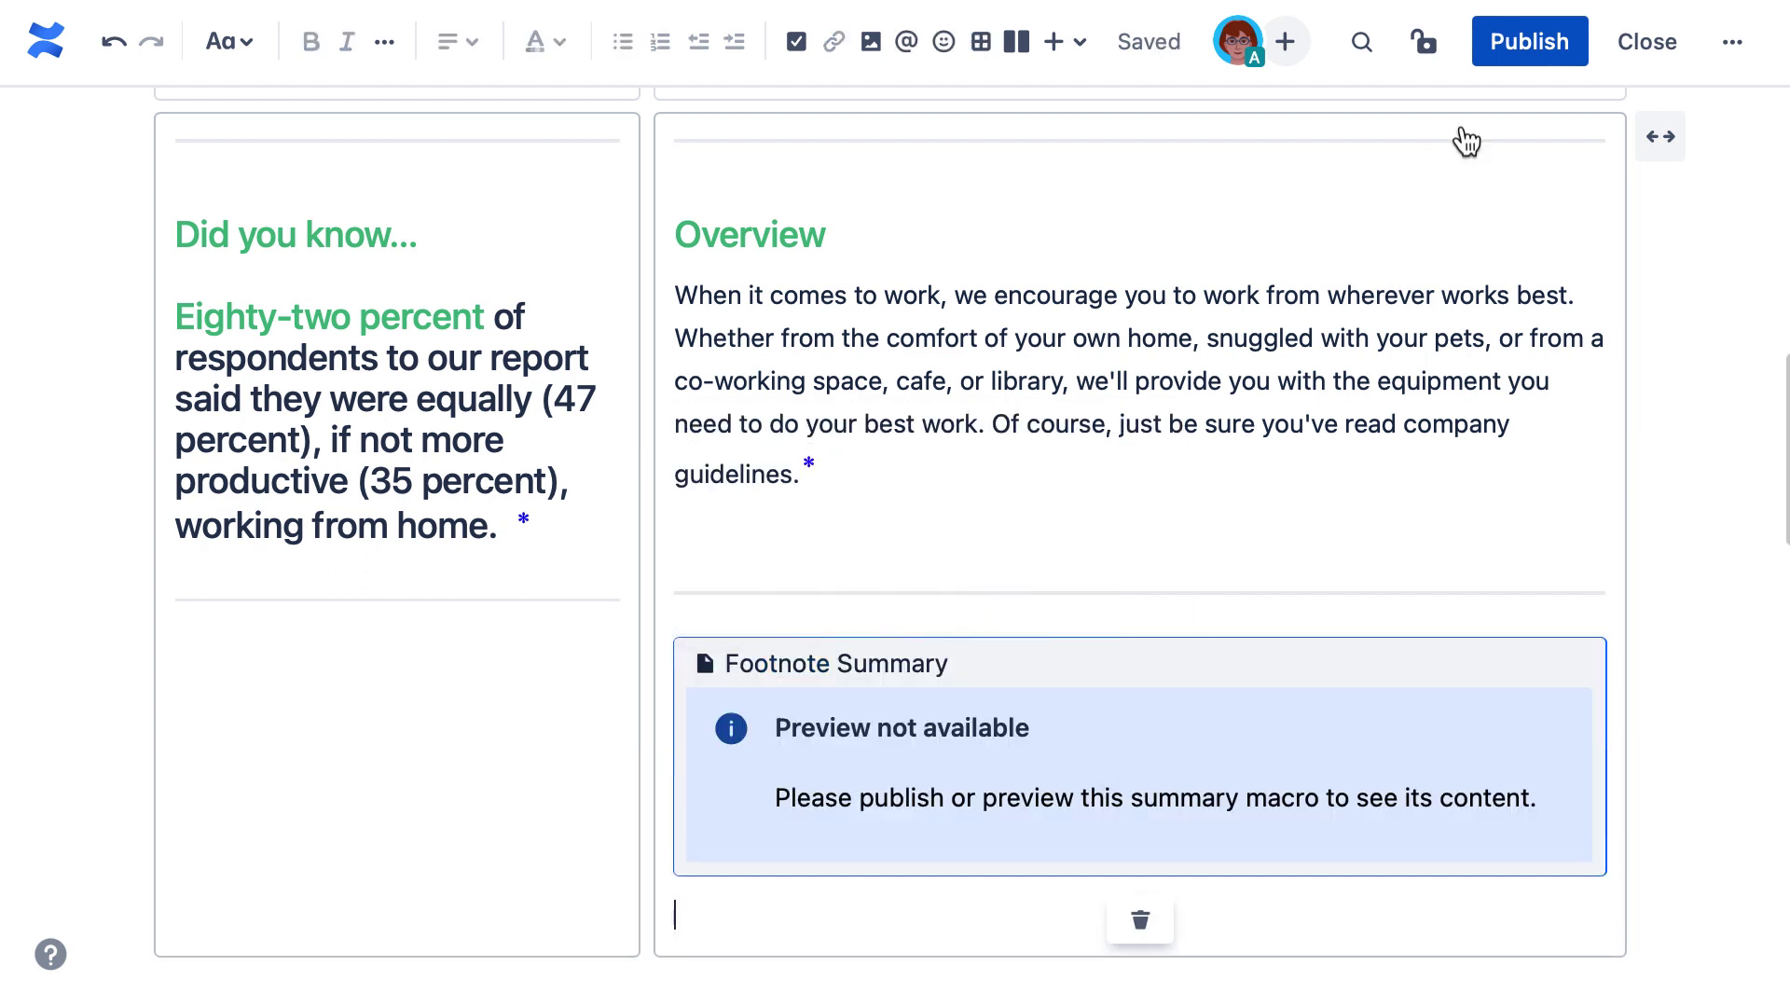
Publish the edited remote-working page
left_click(1531, 64)
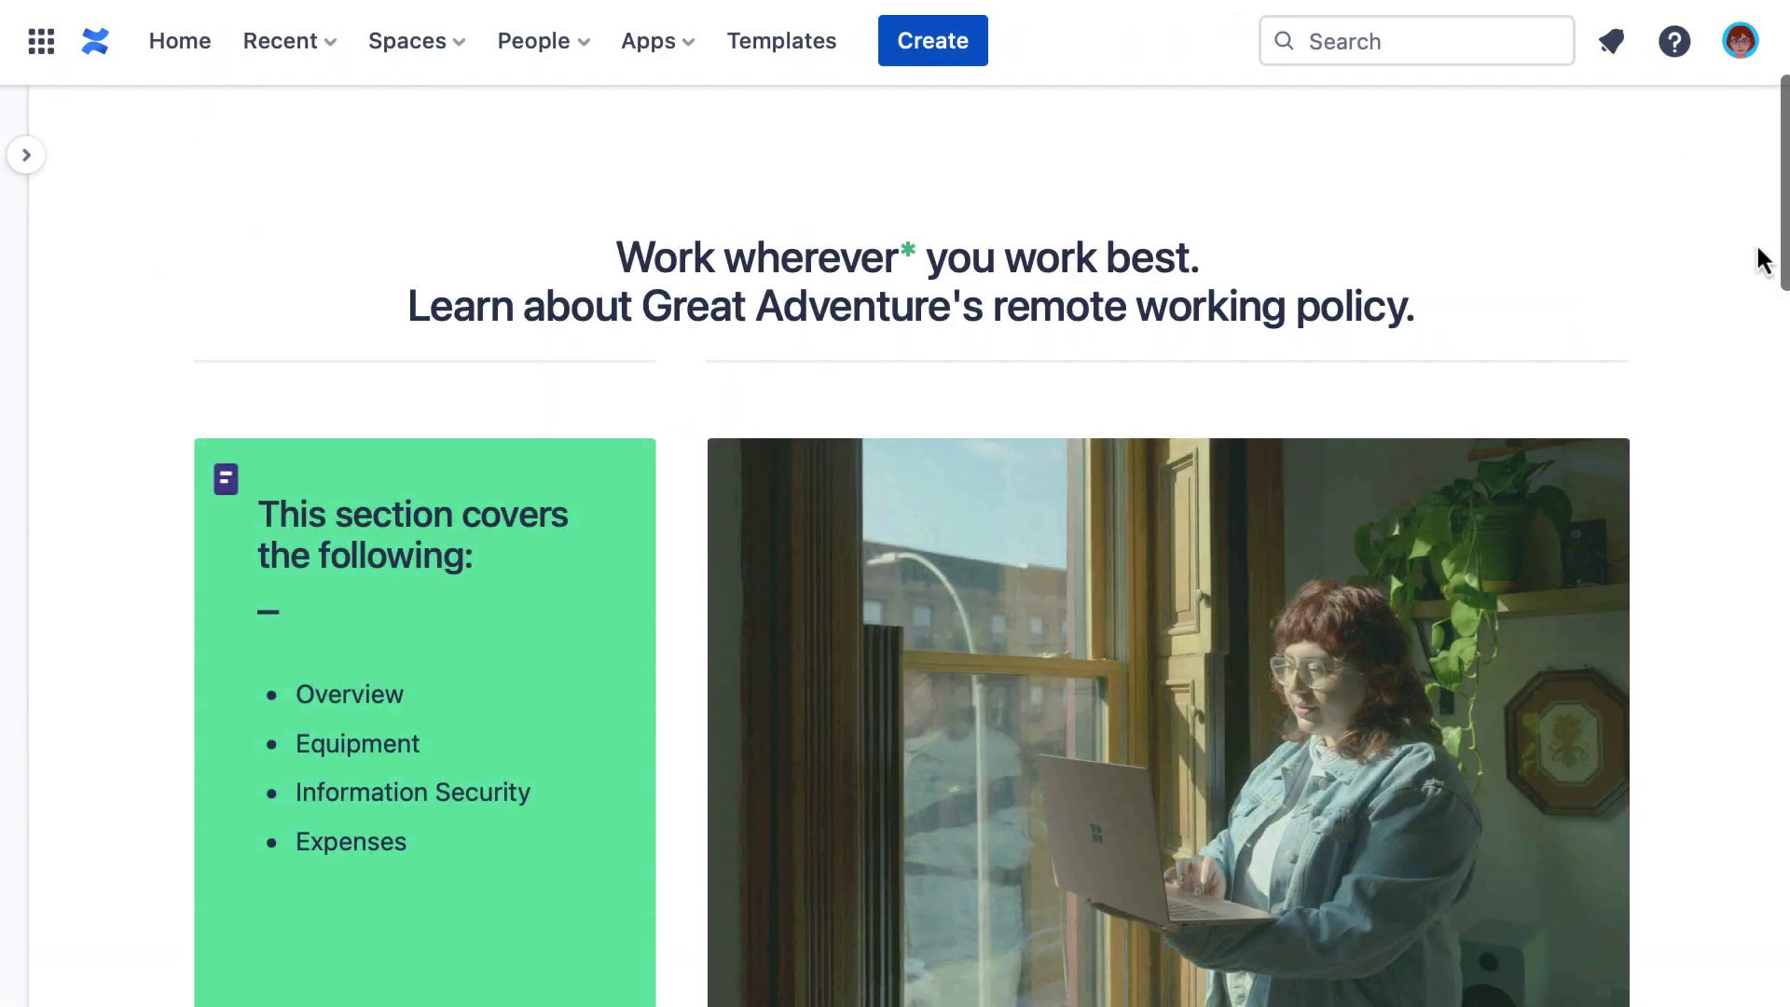
scroll(1757, 249, "down", 3)
scroll(1757, 249, "down", 2)
scroll(1757, 250, "down", 5)
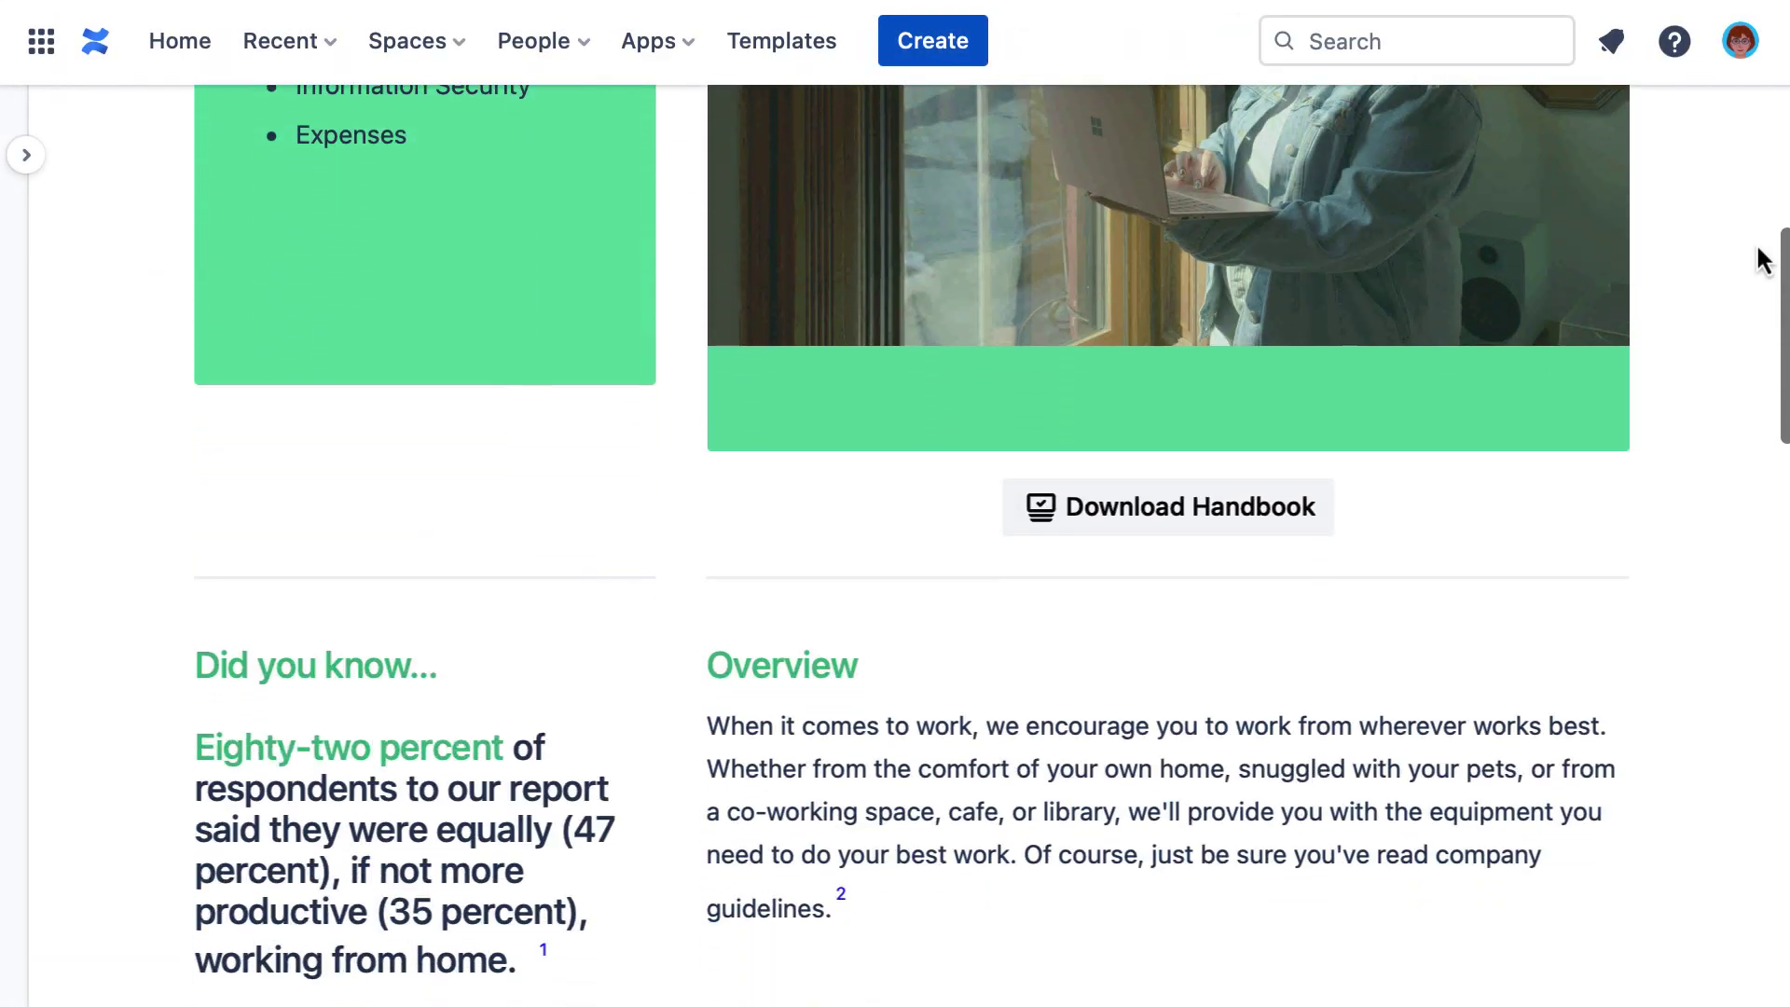